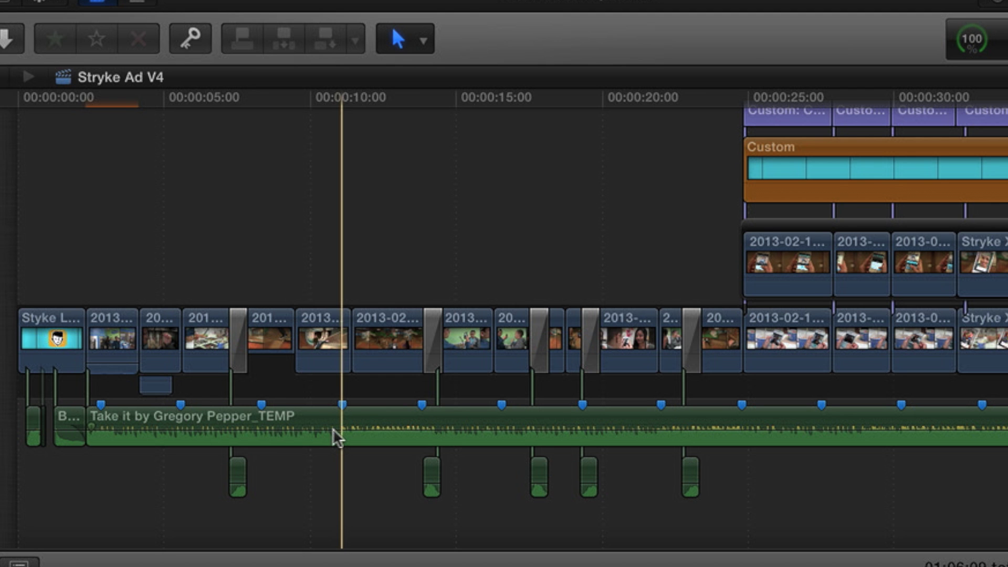
# Step: Park the playhead near ten seconds and choose the final music folder on FCPX Projects 2013-14
pyautogui.click(317, 438)
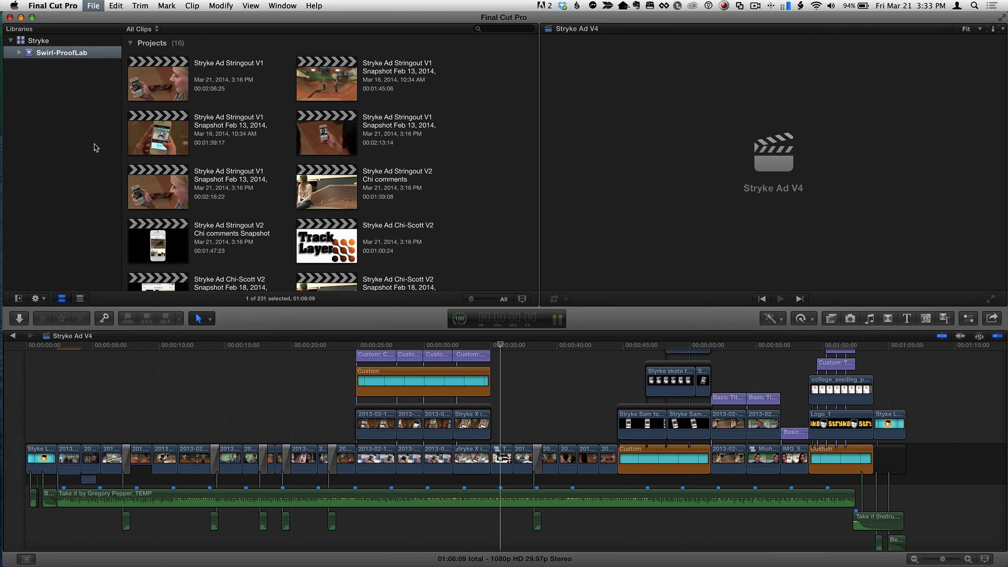
pyautogui.press('super+i')
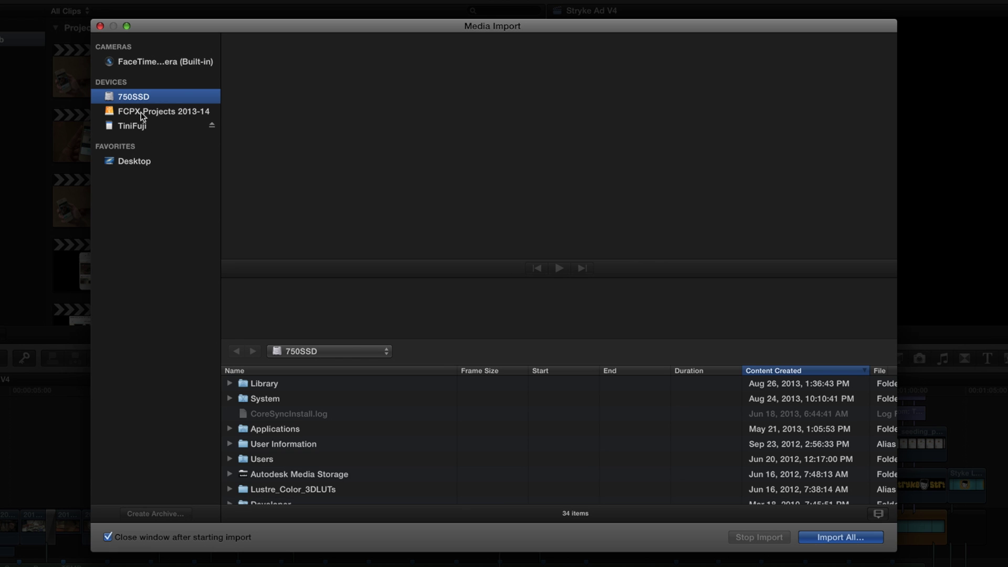
pyautogui.click(141, 112)
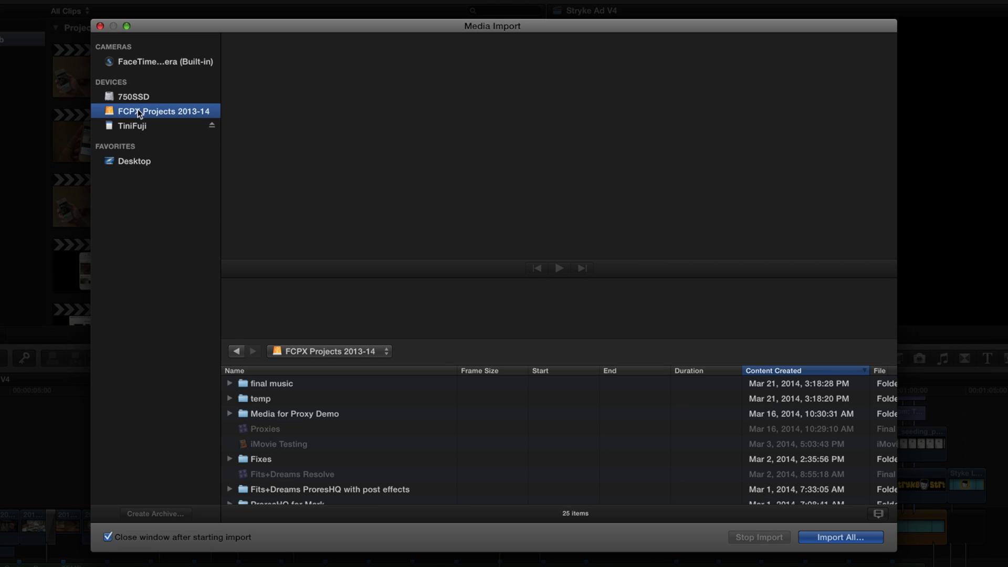
pyautogui.click(268, 385)
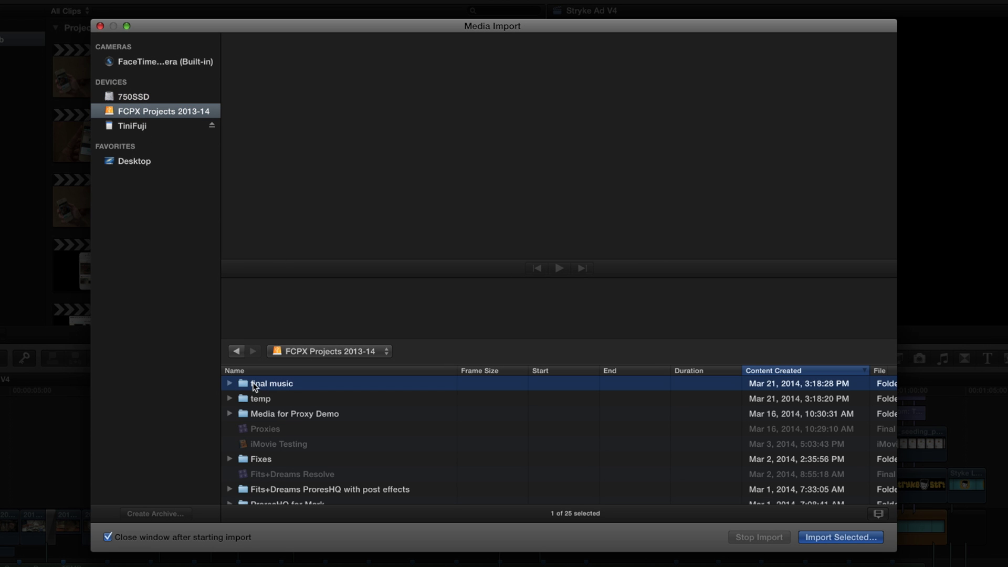
pyautogui.click(830, 536)
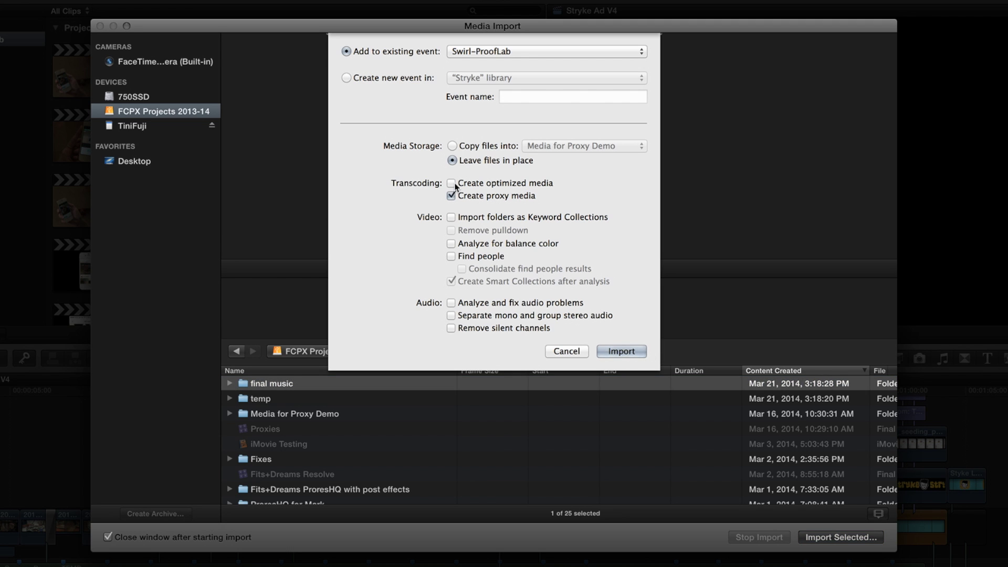
# Step: Import the folder with its files copied into the Stryke library
pyautogui.click(452, 146)
pyautogui.click(583, 146)
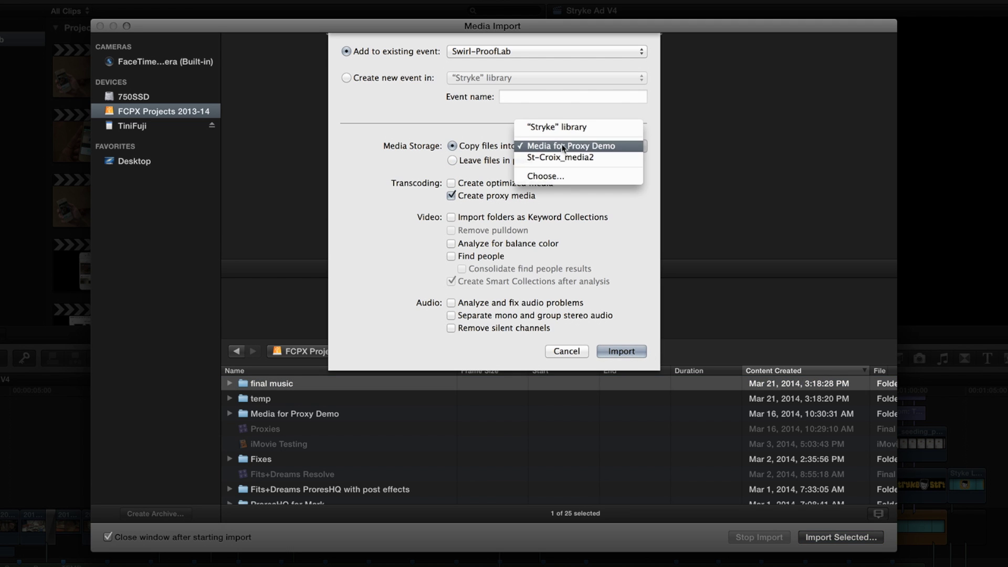
pyautogui.click(563, 126)
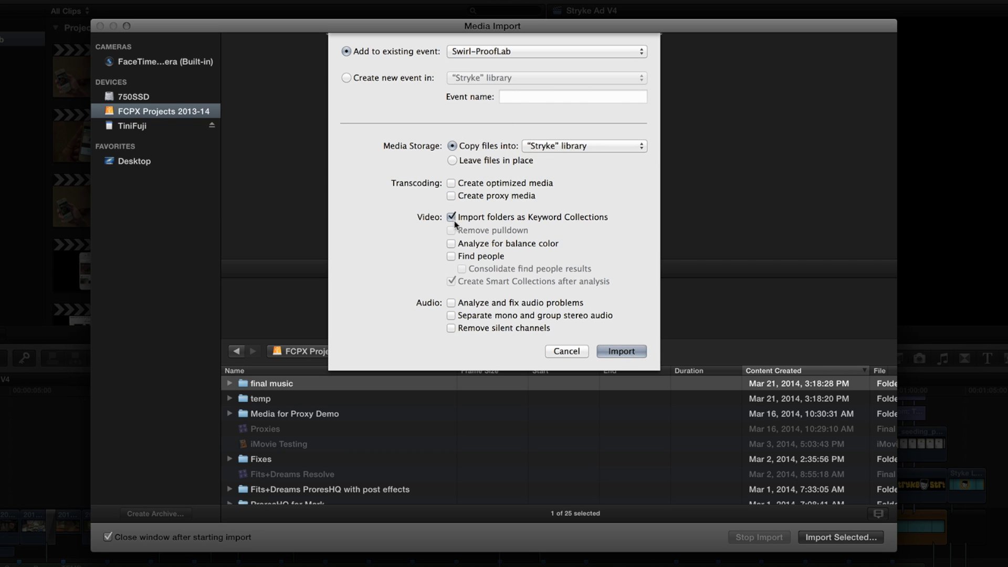
pyautogui.click(621, 352)
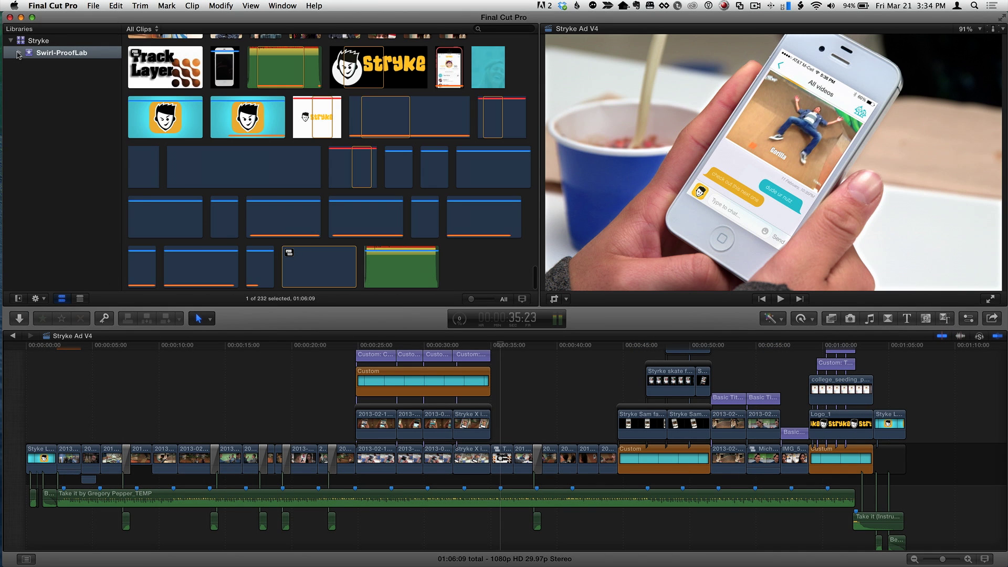
# Step: Select the Take it by Gregory Pepper_FINAL clip in the final music collection
pyautogui.click(19, 52)
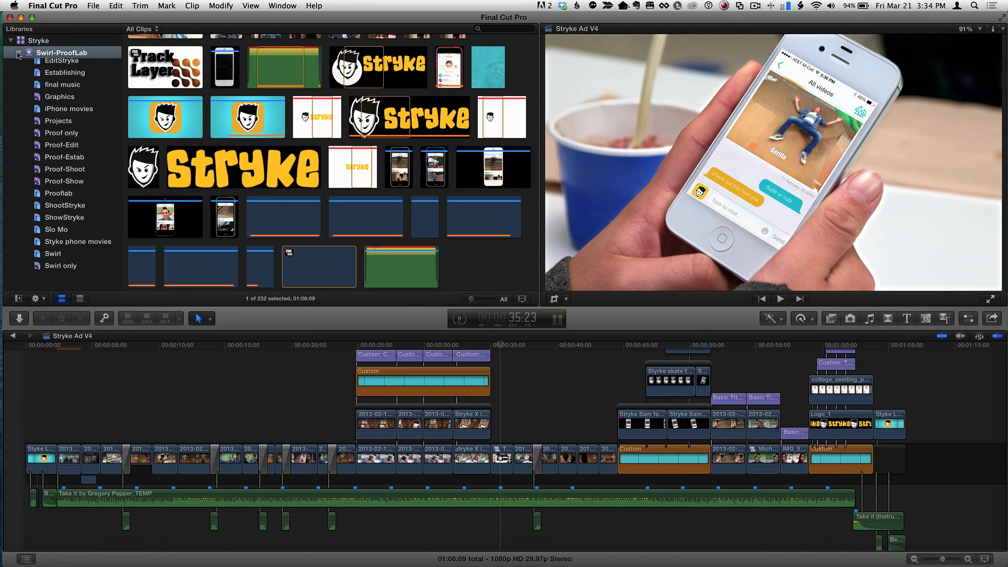
pyautogui.click(63, 113)
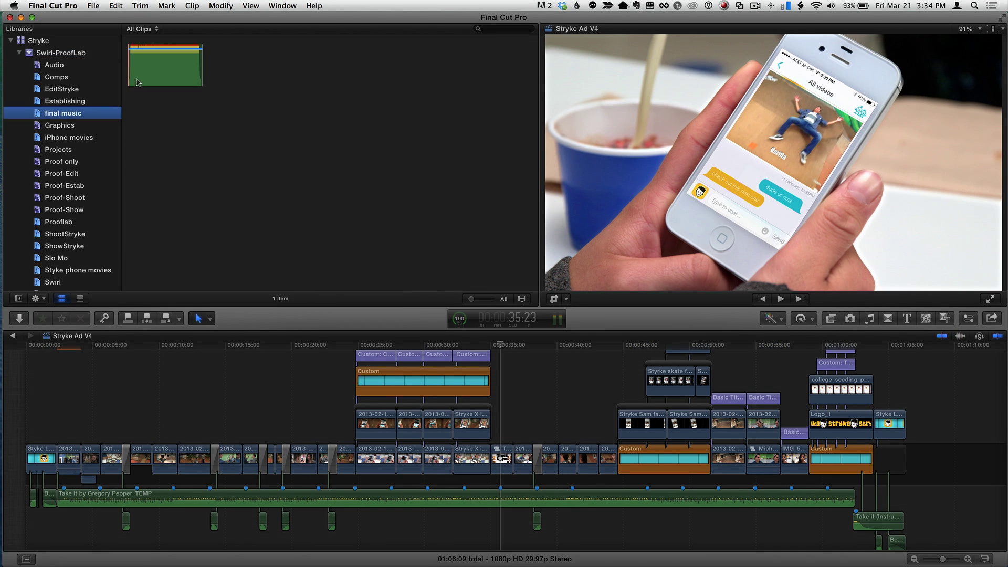
pyautogui.click(151, 70)
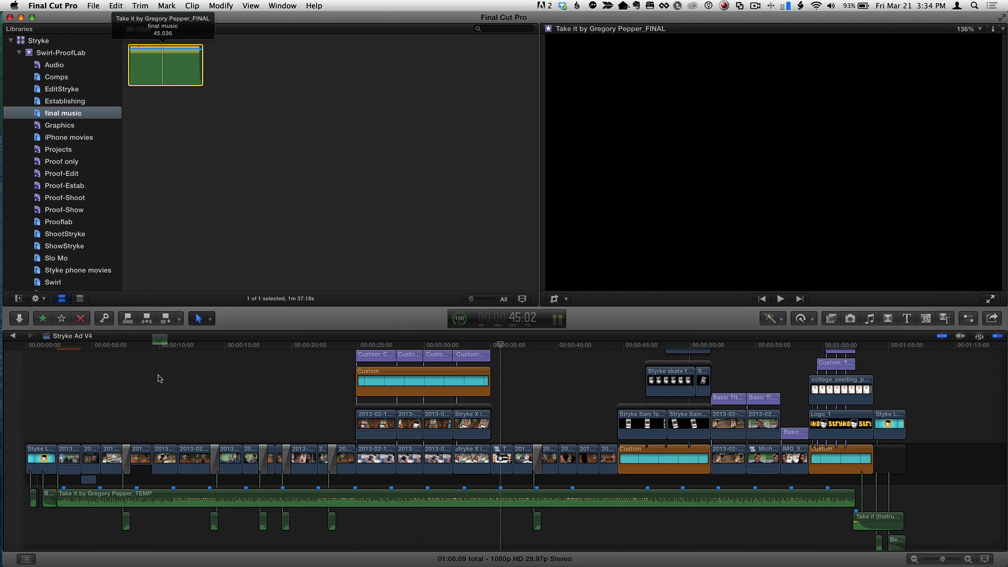
# Step: Drop the FINAL clip onto the TEMP timeline clip as a replacement, then undo the swap
pyautogui.click(158, 497)
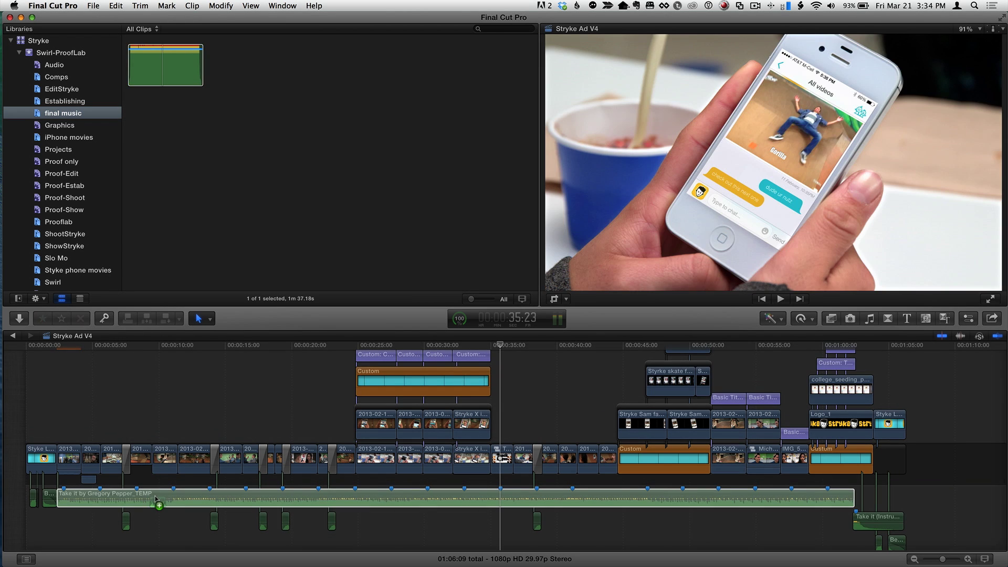
pyautogui.moveTo(158, 502); pyautogui.dragTo(158, 502)
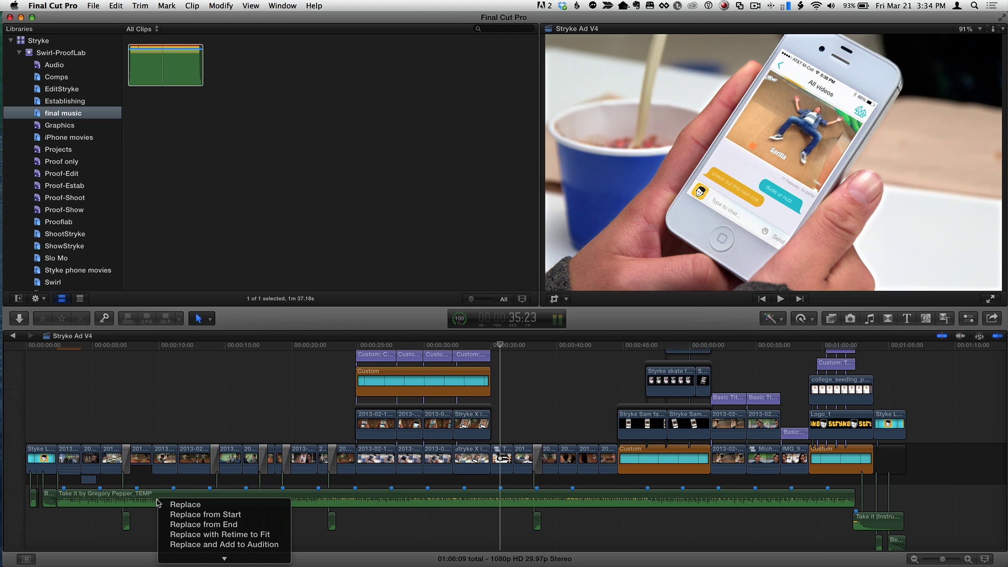
pyautogui.click(185, 515)
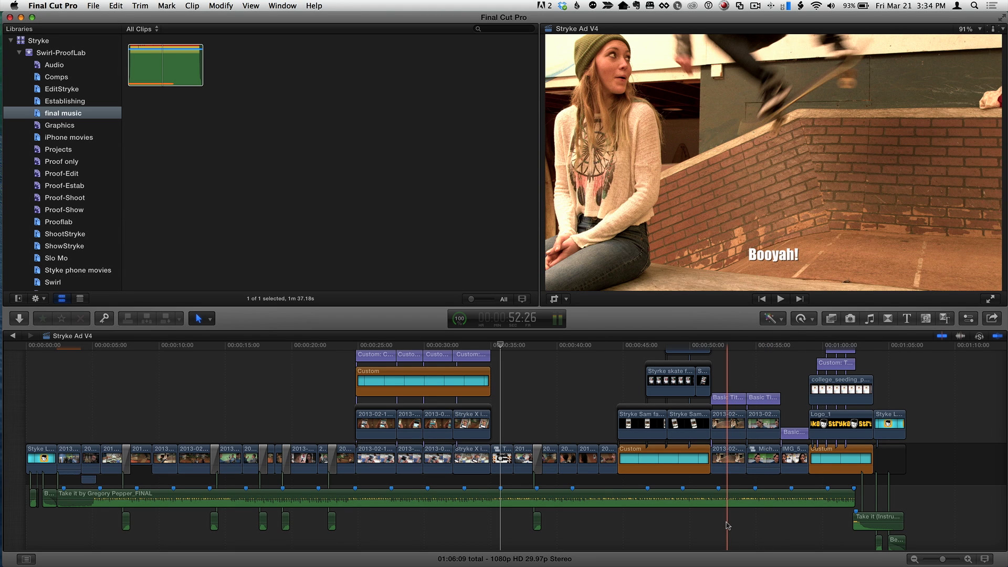
pyautogui.press('super+z')
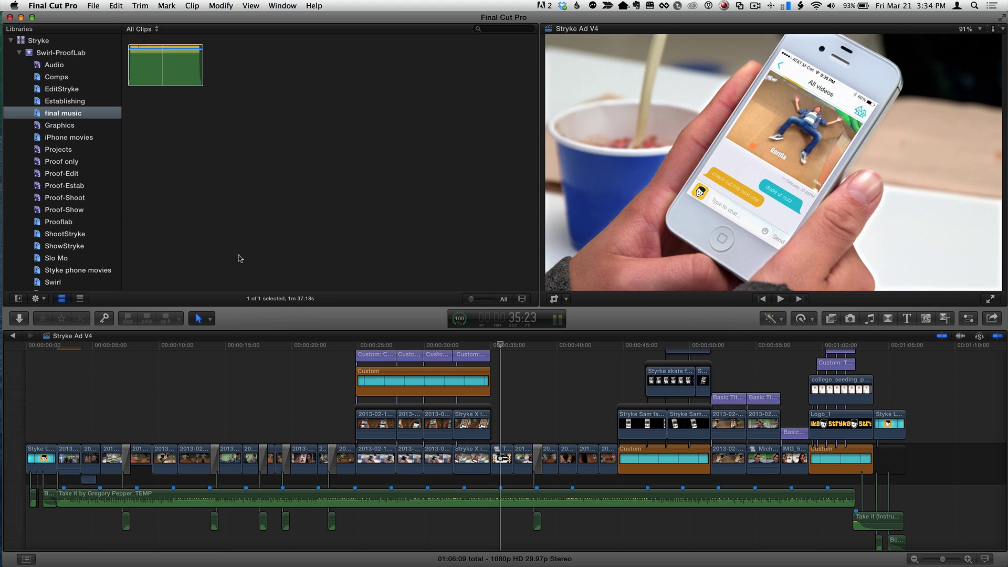
# Step: Reveal the TEMP music clip's source in the browser
pyautogui.click(168, 503)
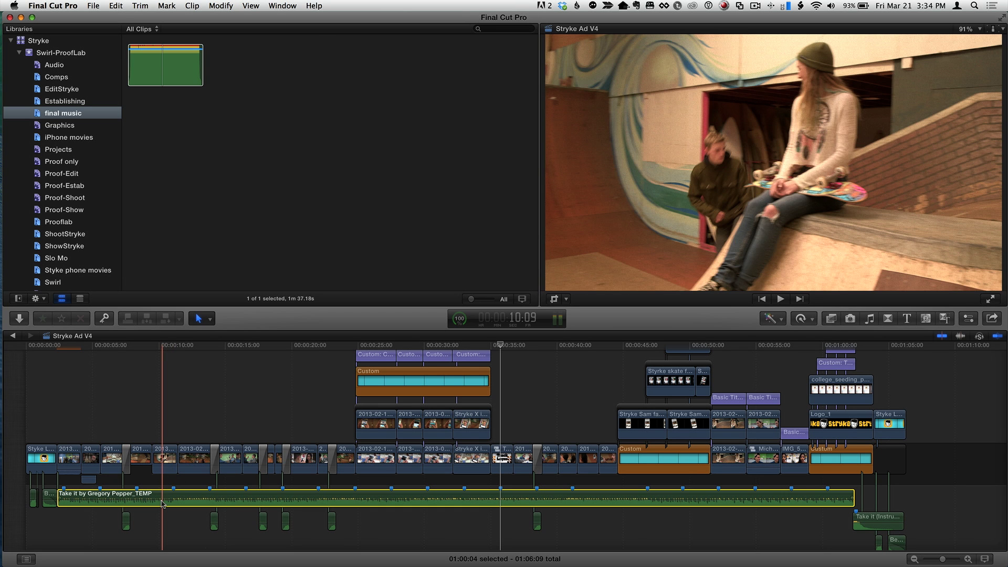
pyautogui.rightClick(163, 502)
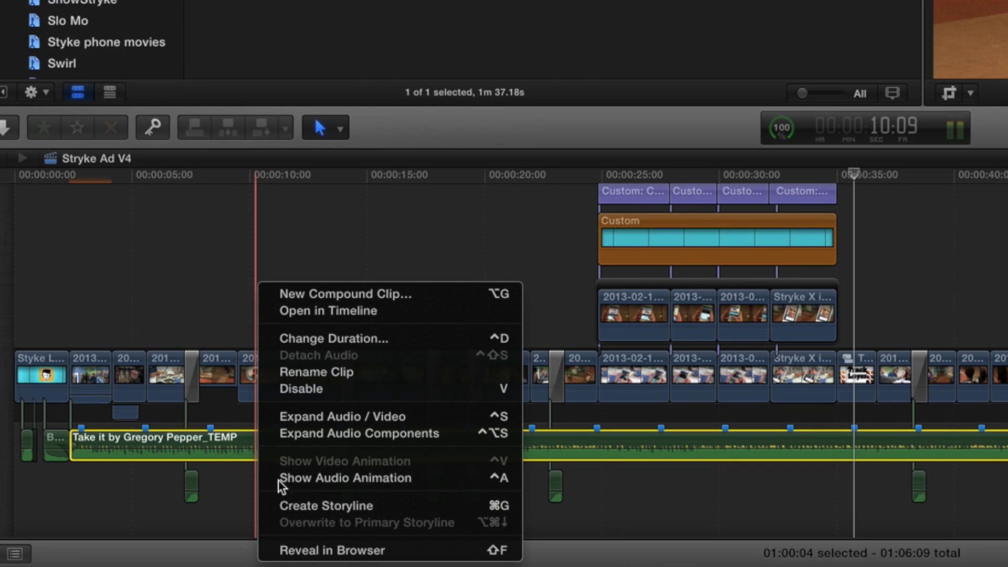
pyautogui.click(320, 550)
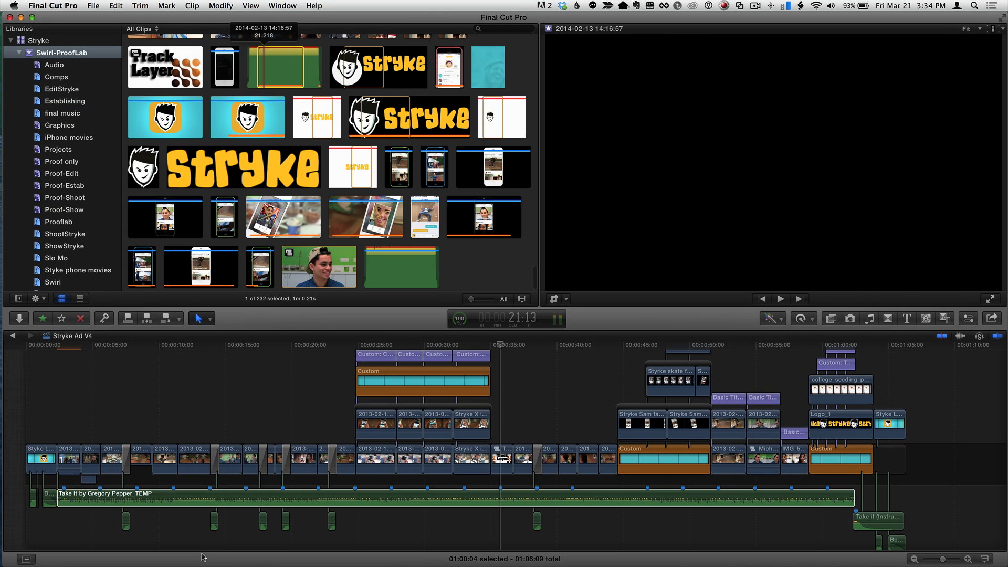
# Step: Check the source clip's options, then open File > Relink Files
pyautogui.rightClick(280, 71)
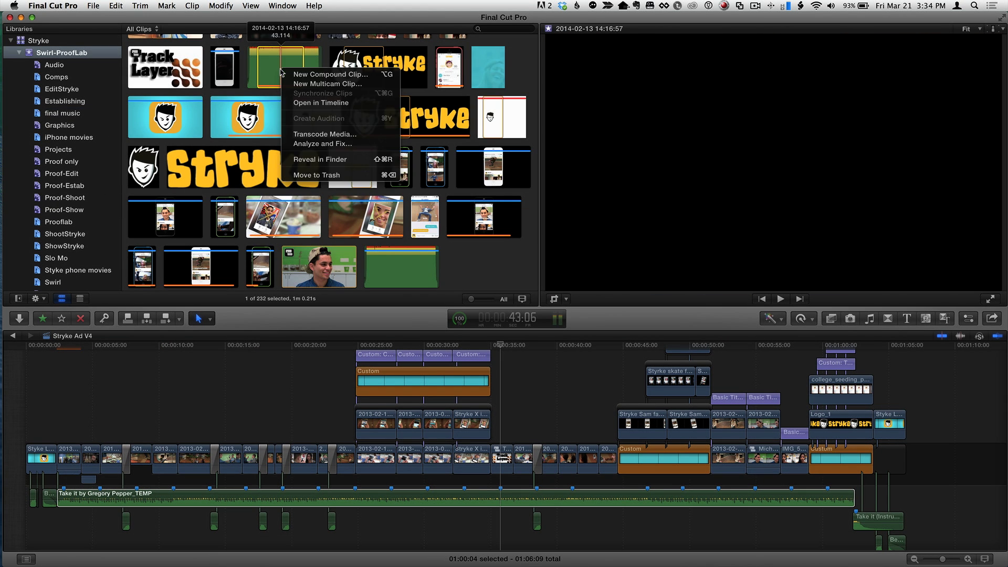
pyautogui.press('Escape')
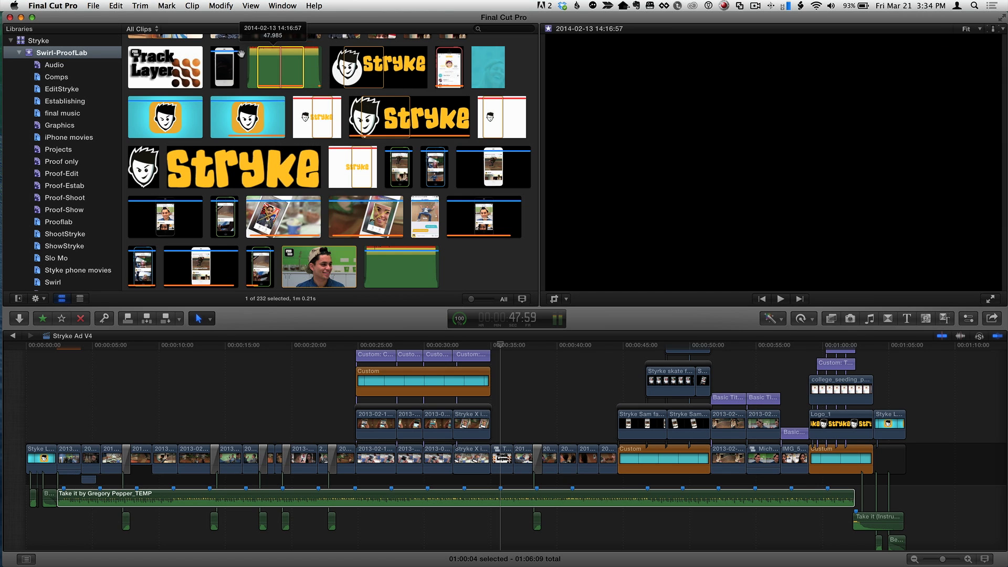
pyautogui.click(92, 6)
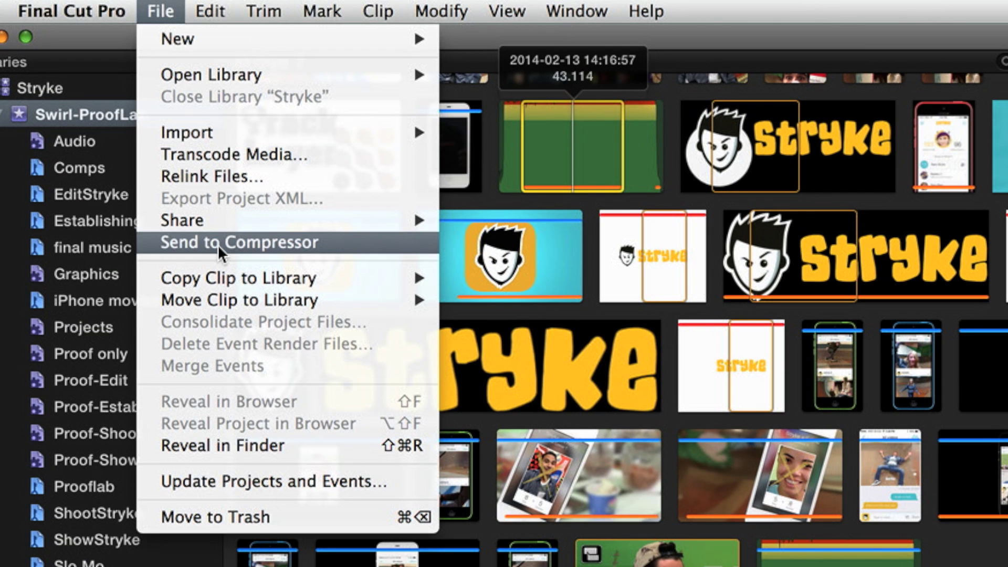
pyautogui.click(240, 181)
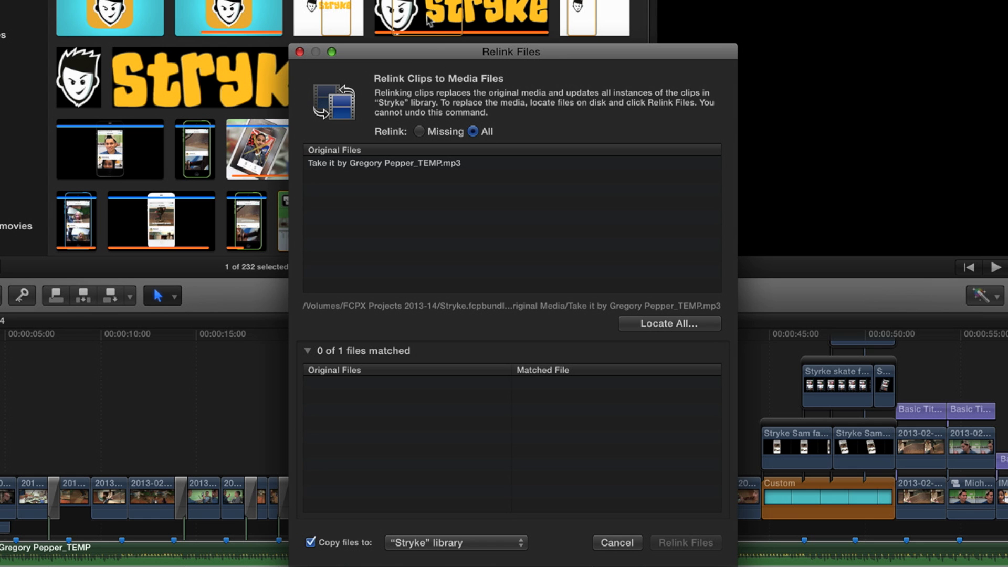
# Step: Move the Relink Files window aside and cancel it without relinking
pyautogui.moveTo(420, 50); pyautogui.dragTo(410, 16)
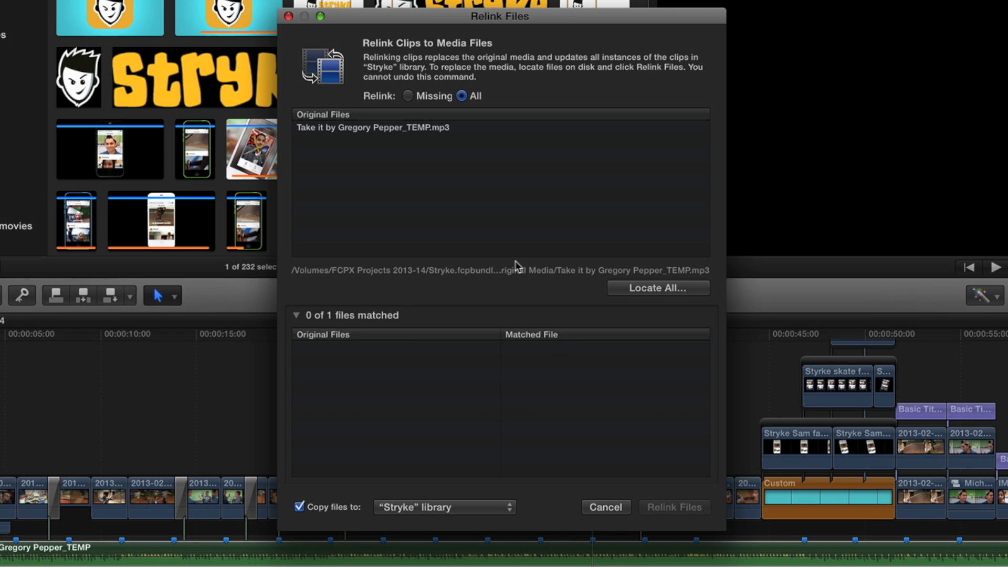
pyautogui.click(606, 507)
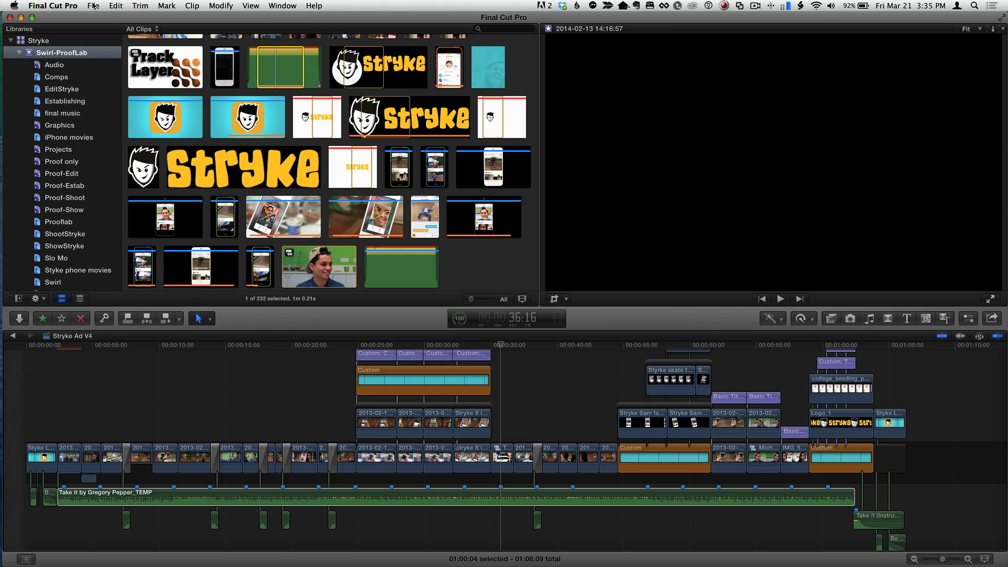
# Step: Trash the FINAL clip and its media from final music, then reselect Swirl-ProofLab
pyautogui.click(64, 113)
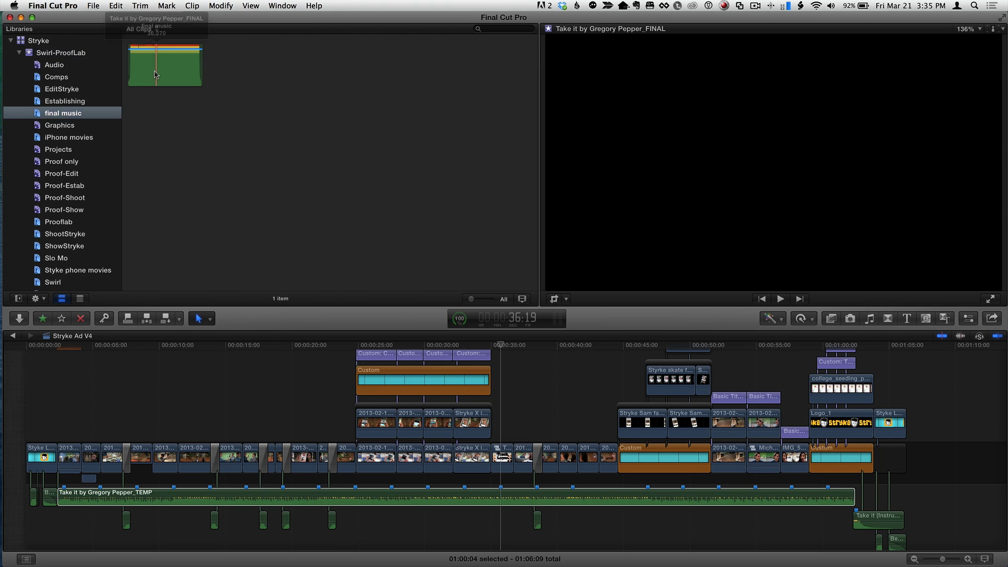
pyautogui.click(155, 74)
pyautogui.press('super+BackSpace')
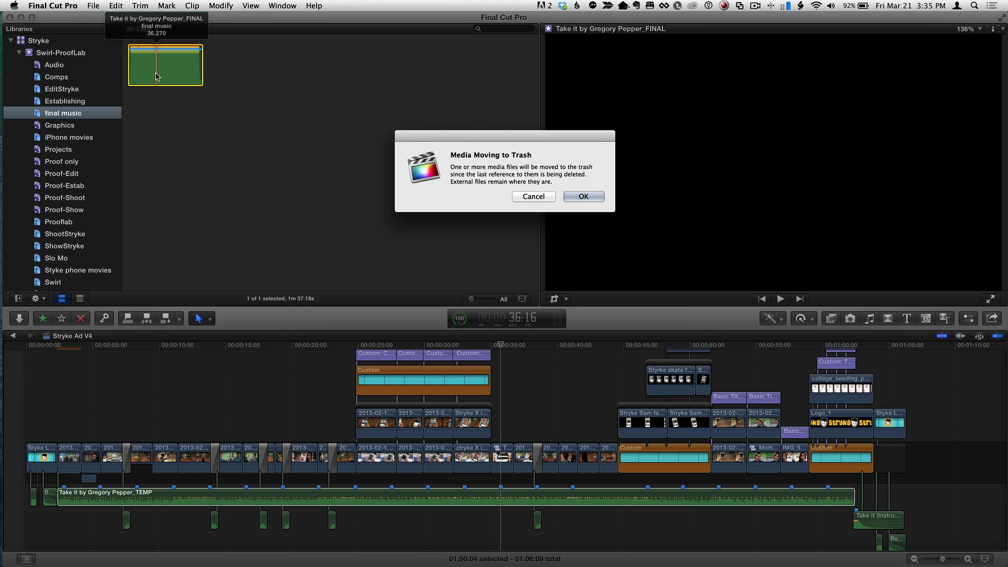
pyautogui.click(582, 197)
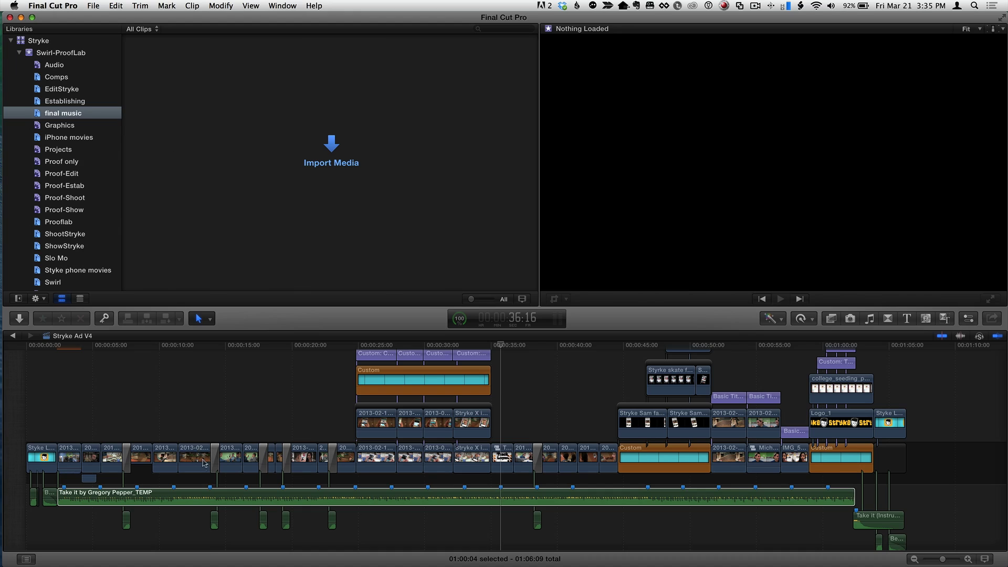
pyautogui.click(61, 52)
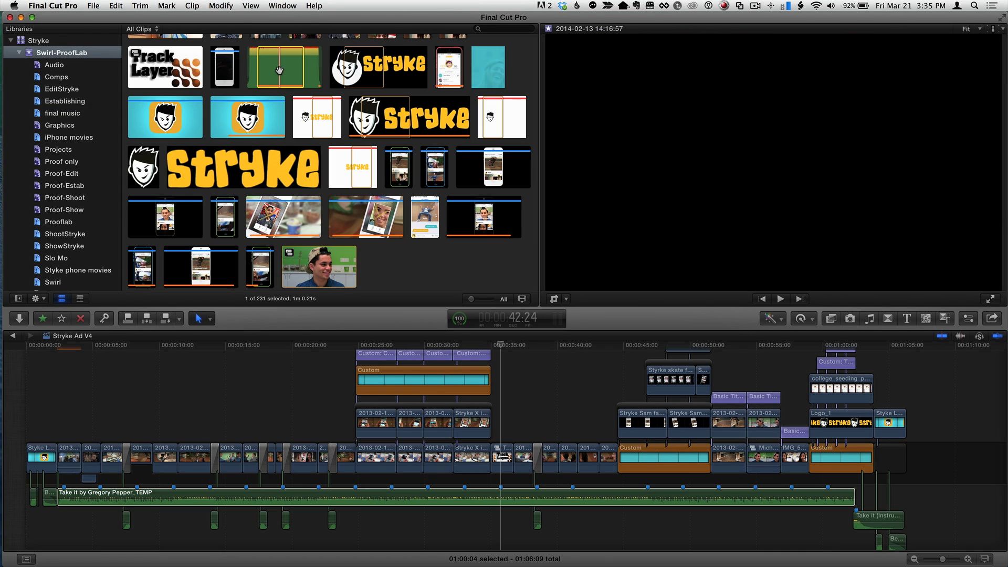
# Step: Open Relink Files and locate a replacement for the TEMP mp3
pyautogui.click(93, 5)
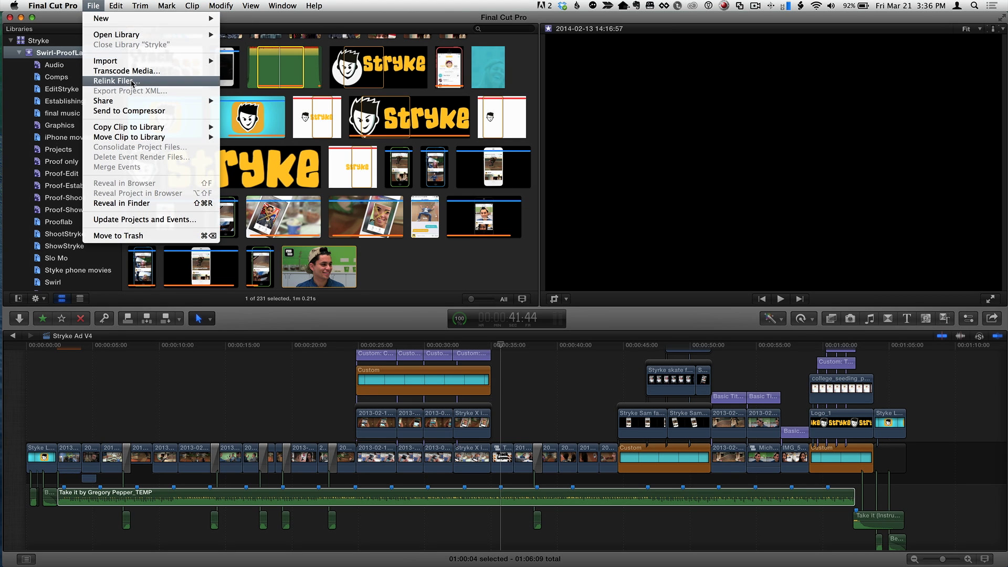
pyautogui.click(114, 80)
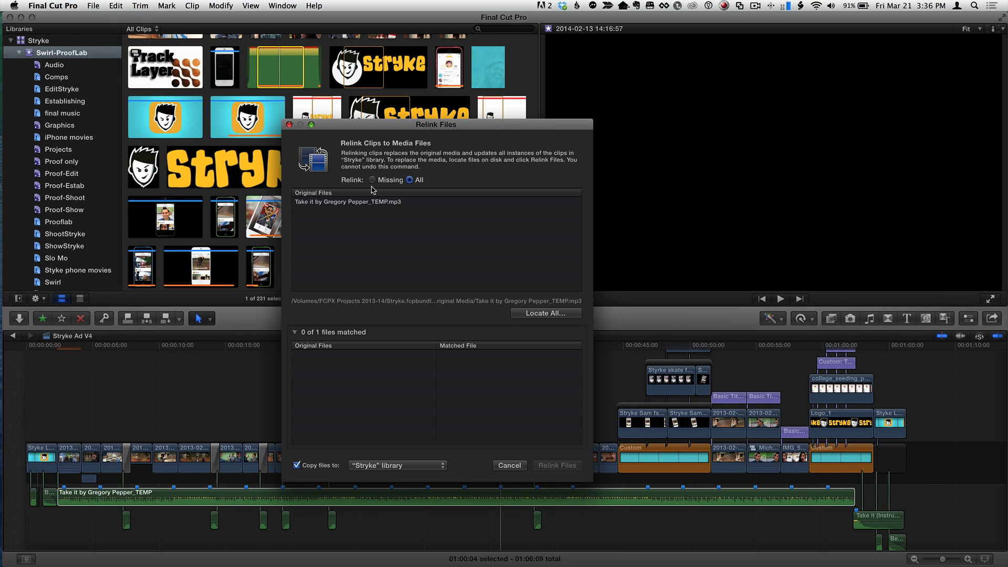
pyautogui.click(346, 204)
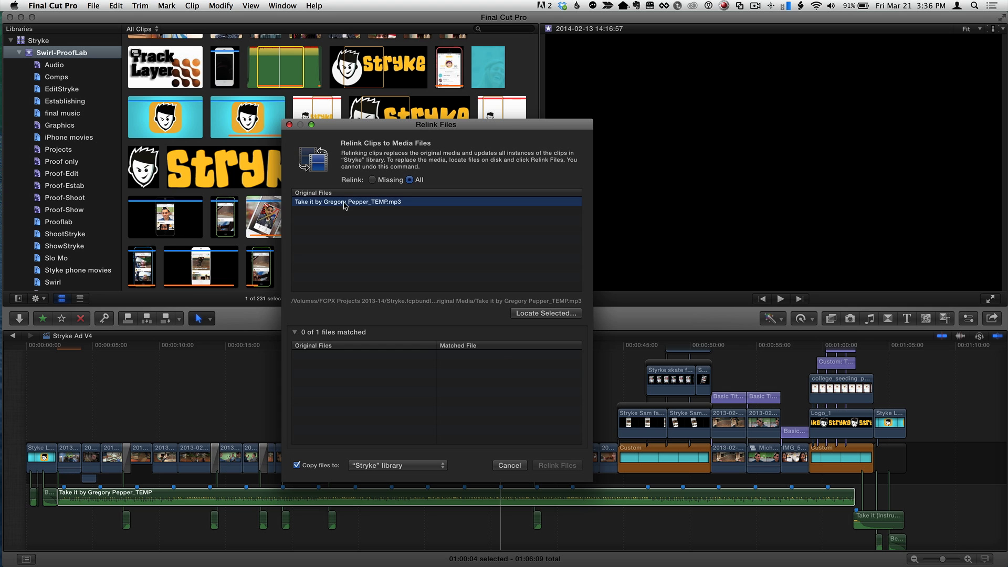
pyautogui.click(533, 316)
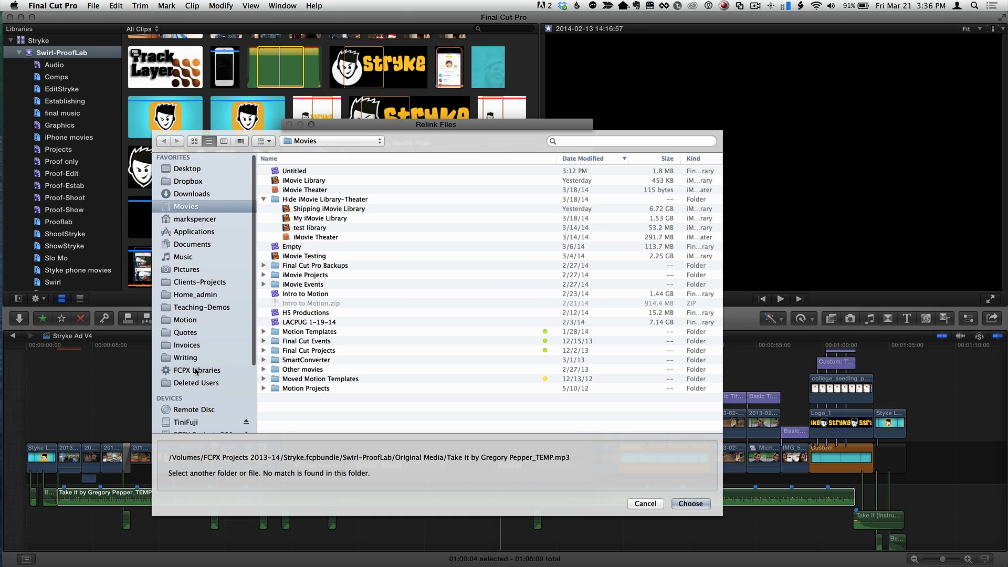
pyautogui.scroll(-3, 196, 370)
pyautogui.scroll(-1, 197, 370)
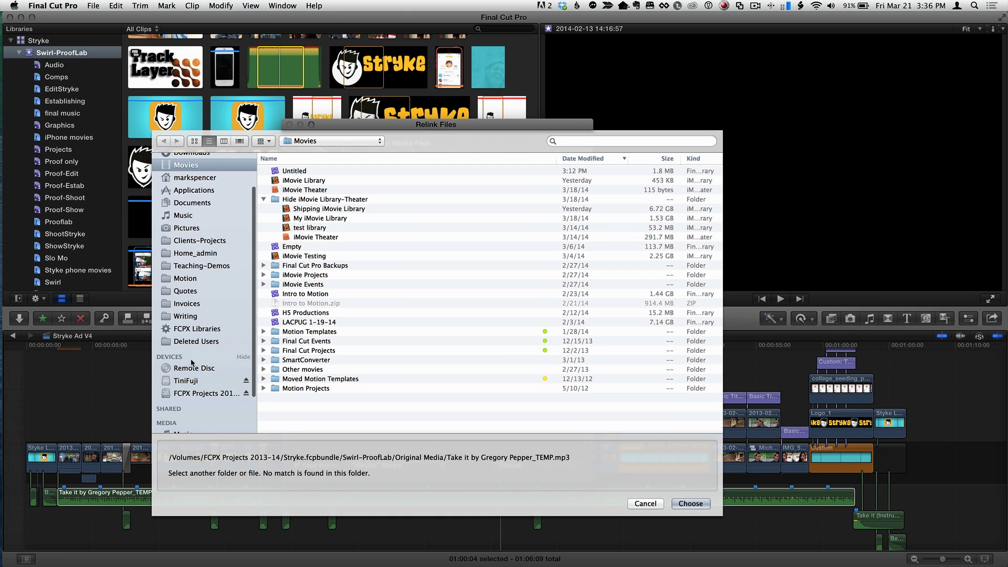
# Step: Relink to Take it by Gregory Pepper_FINAL.wav from final music, then select the timeline clip
pyautogui.click(194, 393)
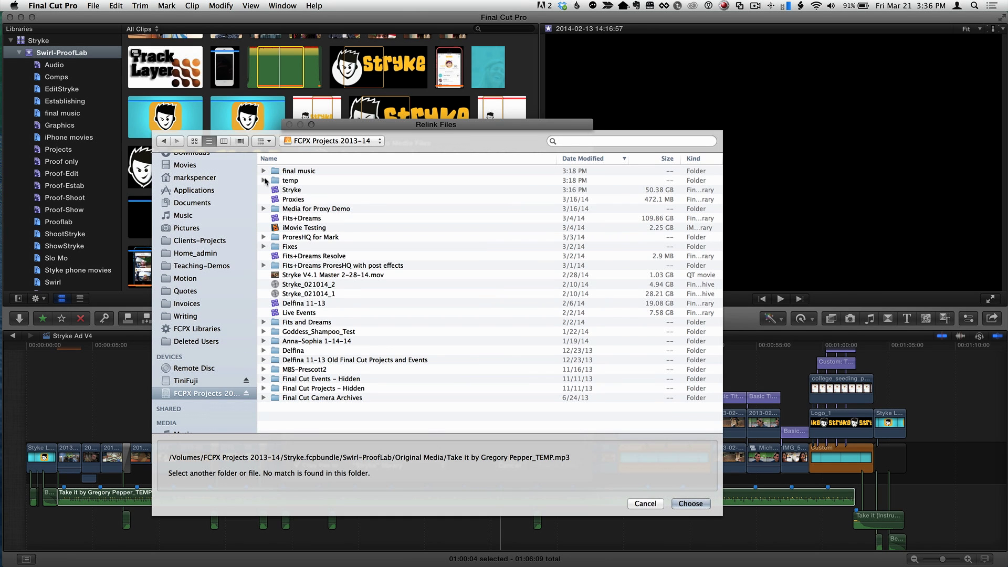
pyautogui.click(263, 170)
pyautogui.click(346, 180)
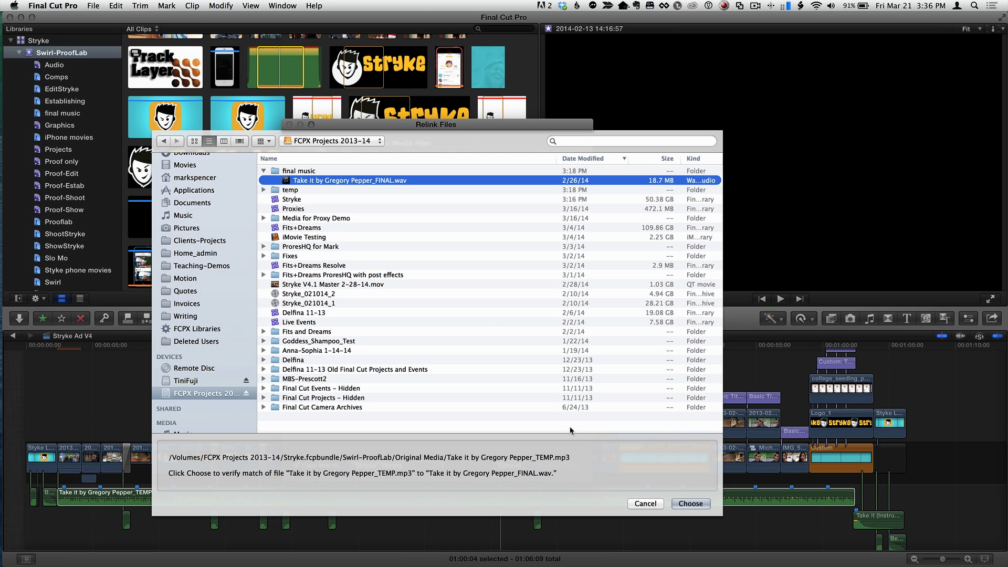
pyautogui.click(690, 503)
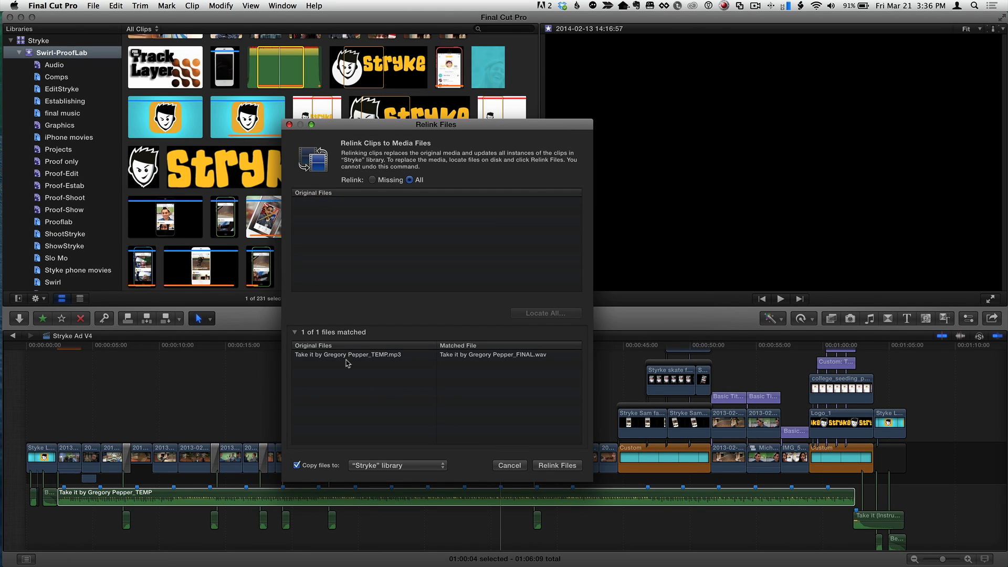
pyautogui.click(557, 465)
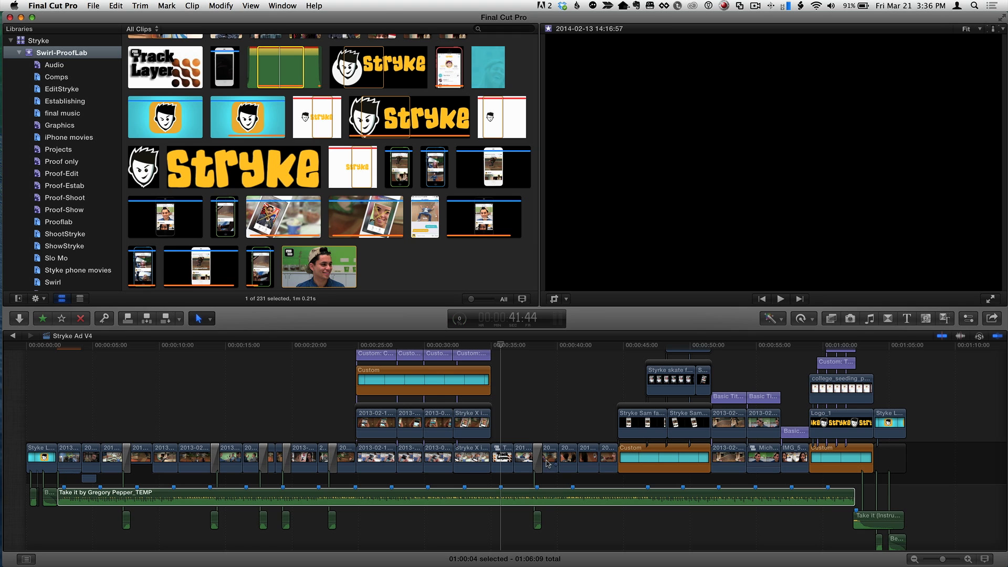
pyautogui.click(204, 494)
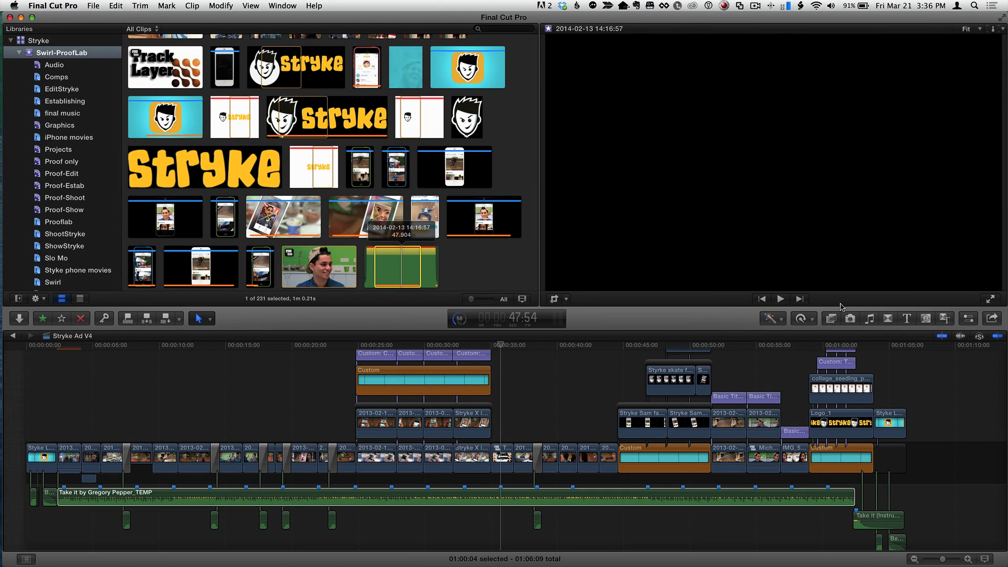
# Step: Show the music clip's name, role, start, end and duration in the Inspector's Info tab
pyautogui.click(967, 318)
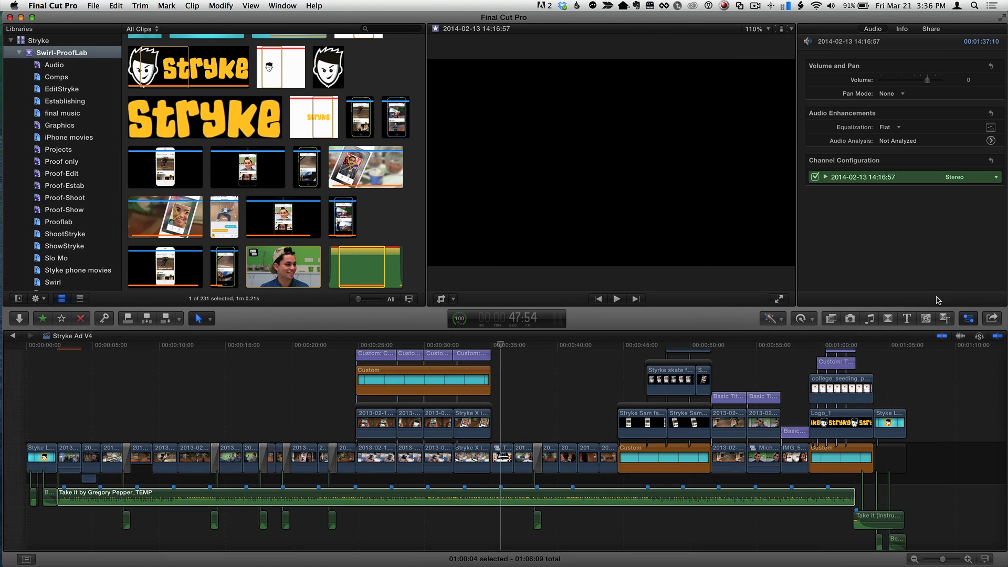
pyautogui.click(902, 29)
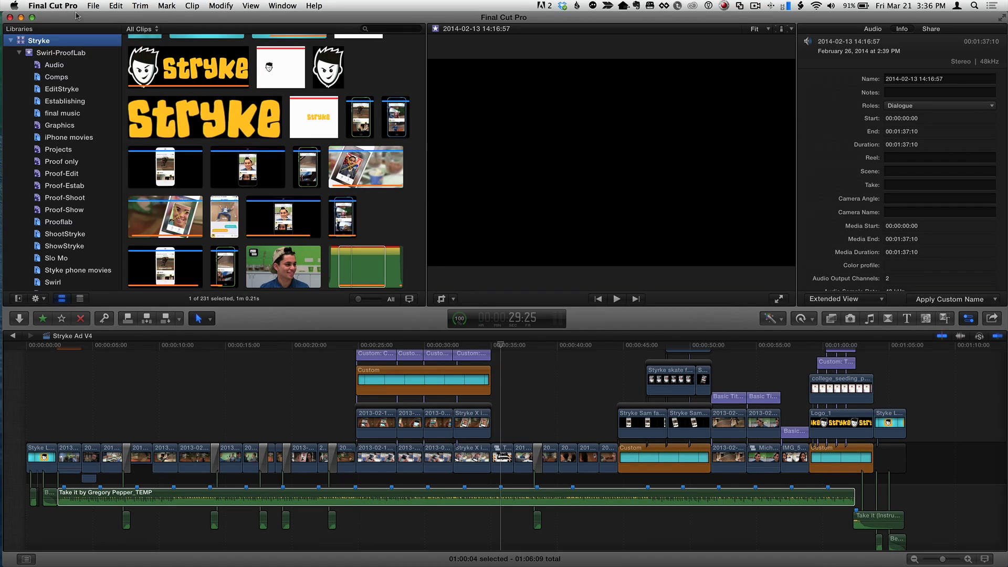
# Step: Consolidate library files with Stryke as the destination library
pyautogui.click(94, 6)
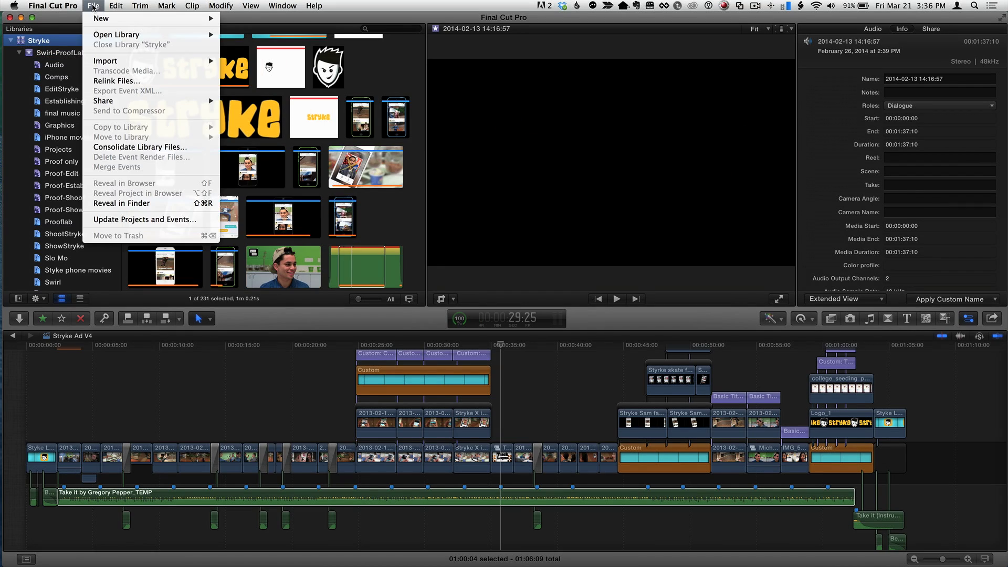
pyautogui.click(140, 148)
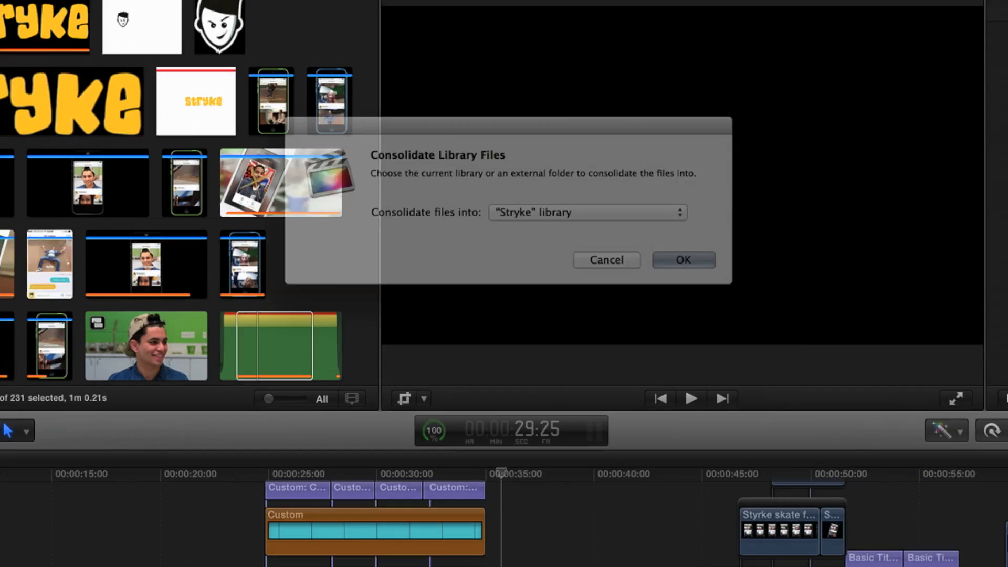
pyautogui.click(558, 233)
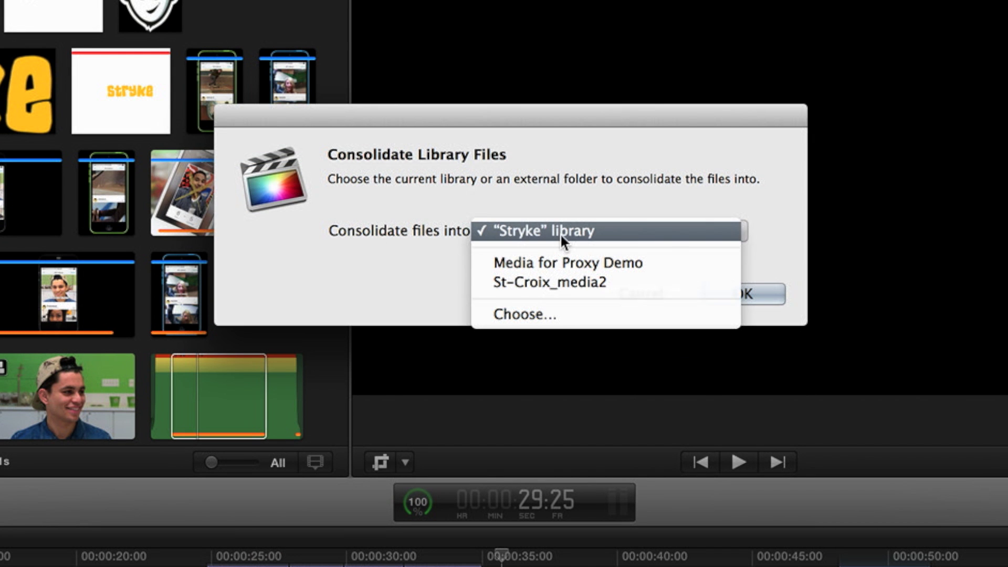
pyautogui.click(622, 232)
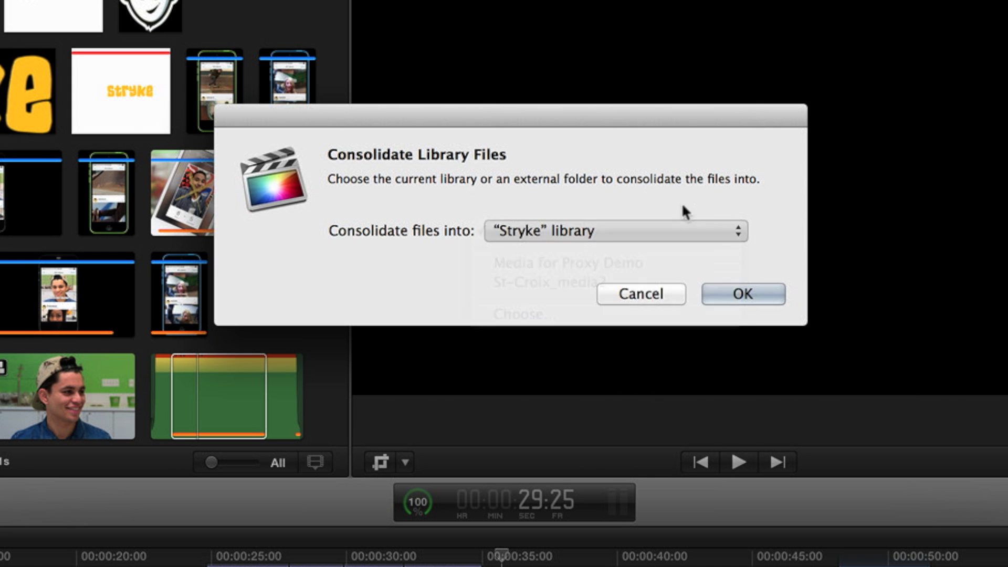
pyautogui.click(736, 292)
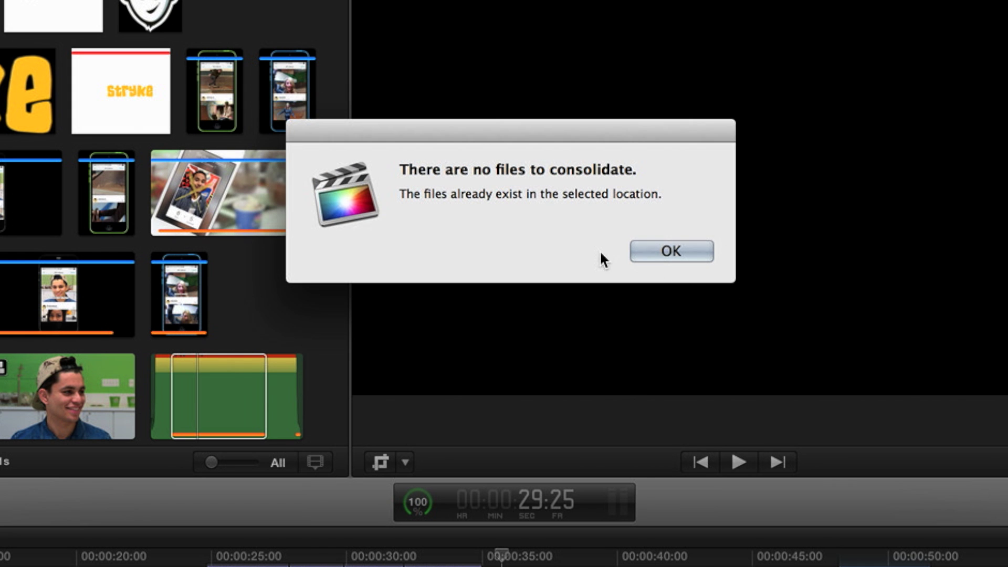